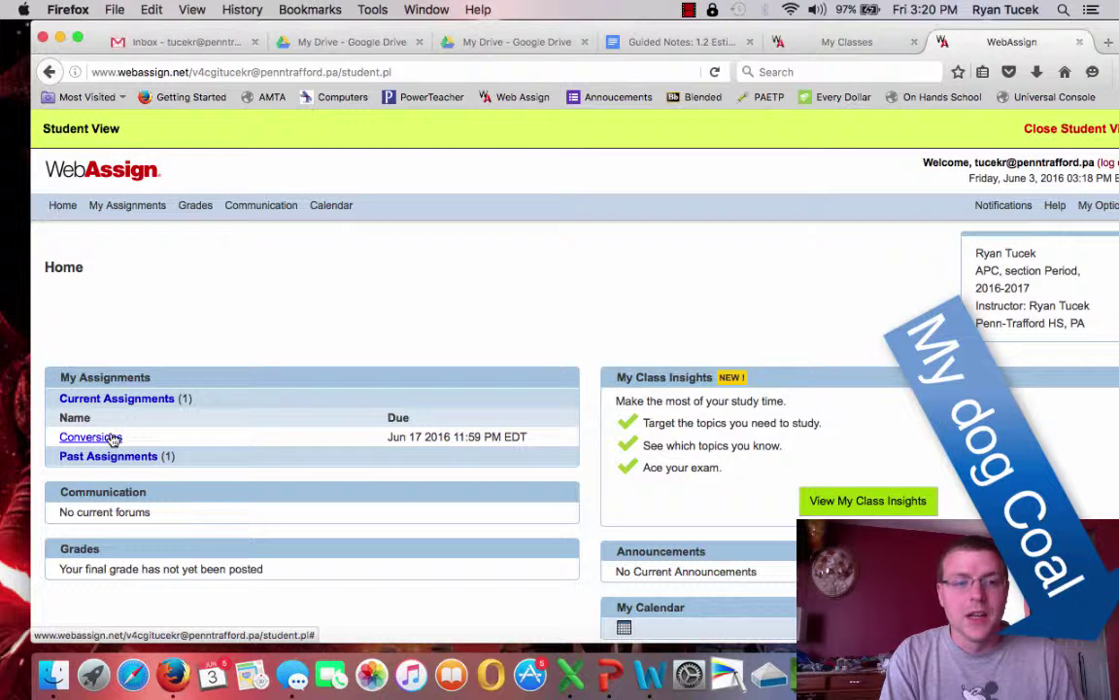
# - Open the WebAssign Conversions homework and scroll down to question 1
pyautogui.click(113, 439)
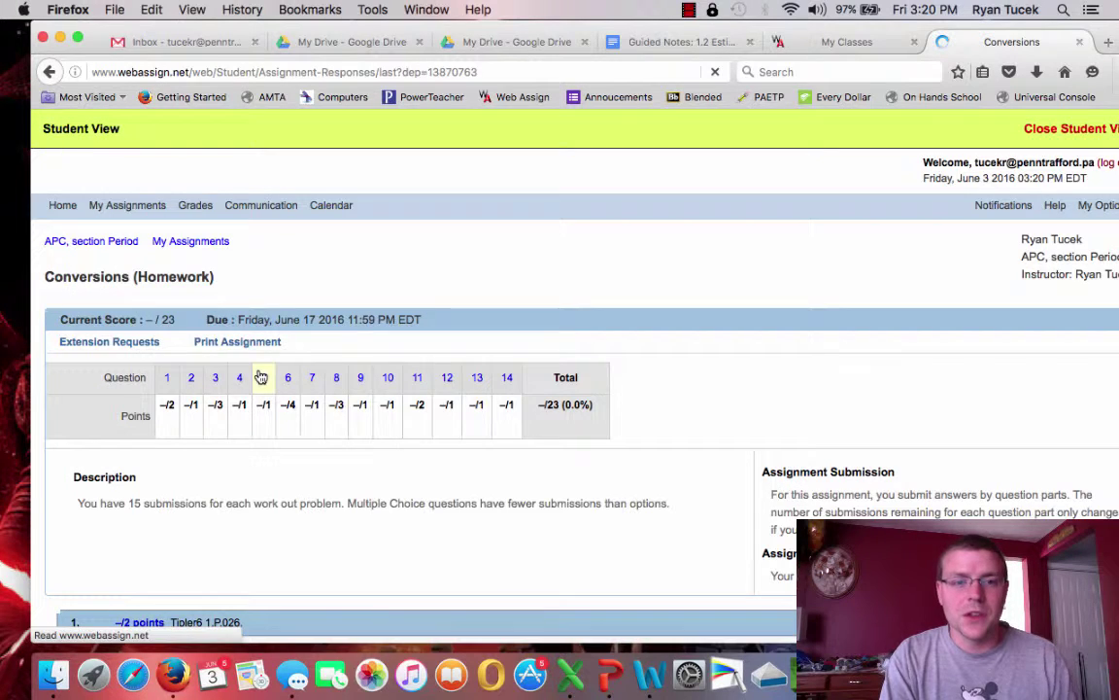
pyautogui.scroll(-5, 335, 429)
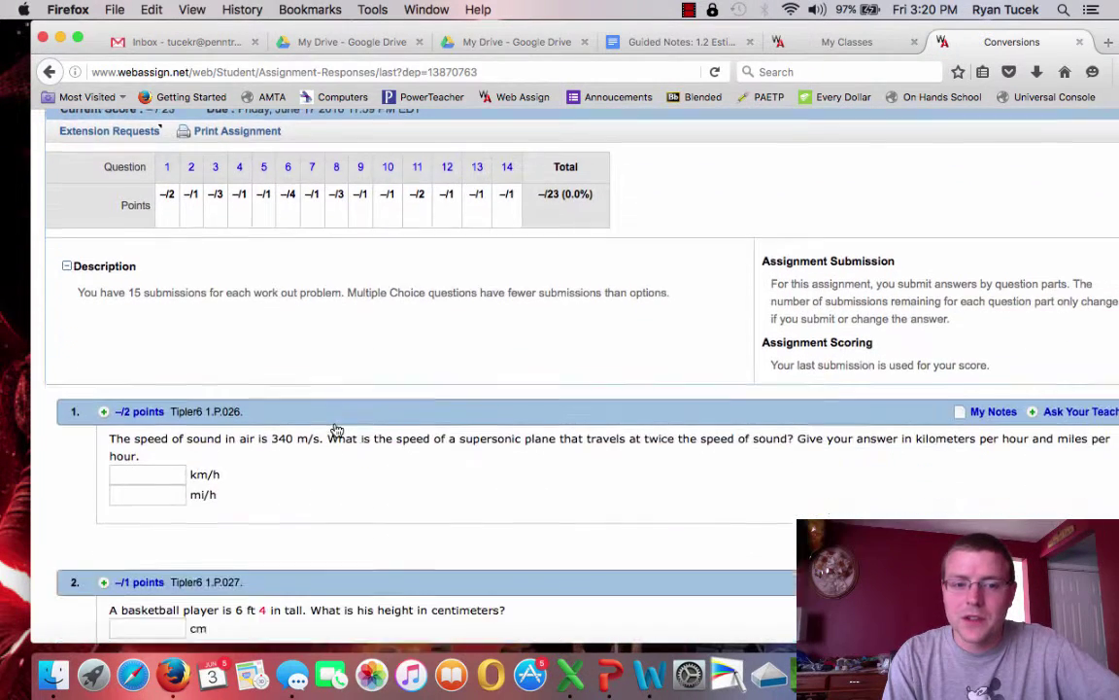
pyautogui.scroll(-2, 335, 430)
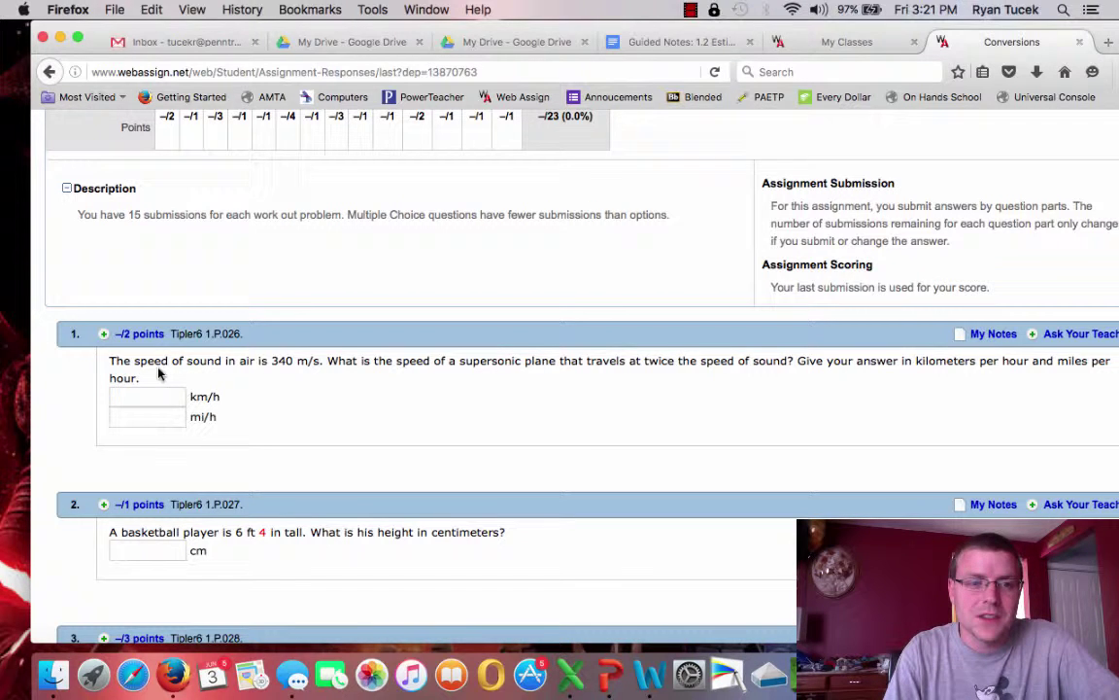
# - Create a new blank Google Docs document from My Drive
pyautogui.click(358, 40)
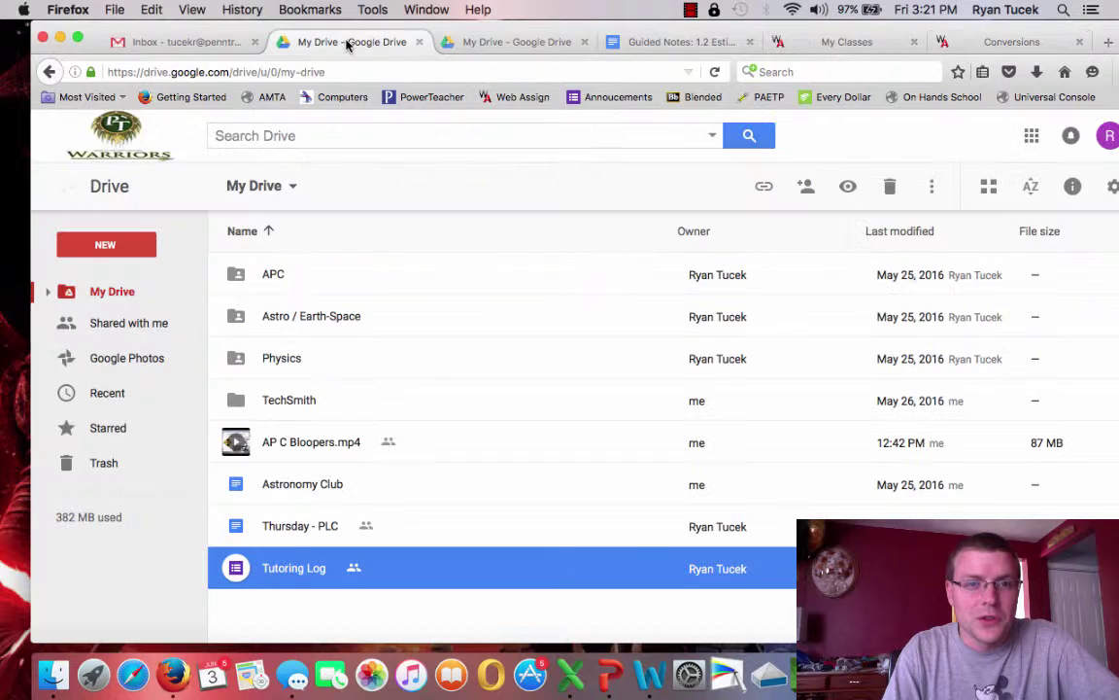
pyautogui.click(119, 251)
pyautogui.click(116, 352)
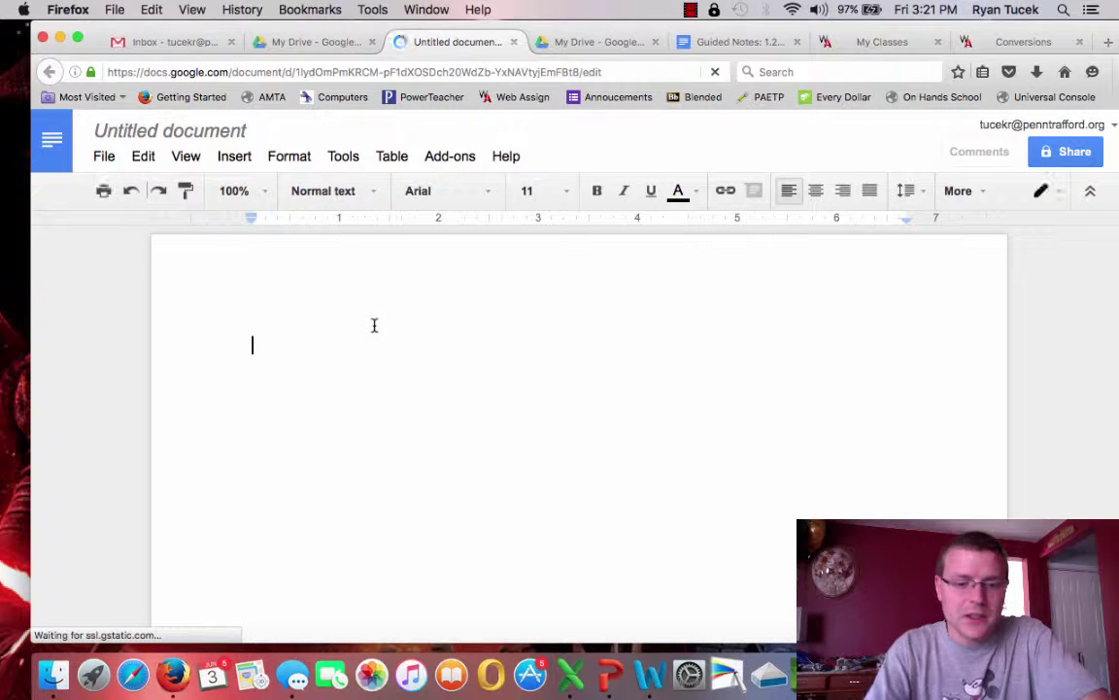
# - Write the 'Conversion Homework' heading with 'Name' and 'Date' lines directly above it
pyautogui.write('Con')
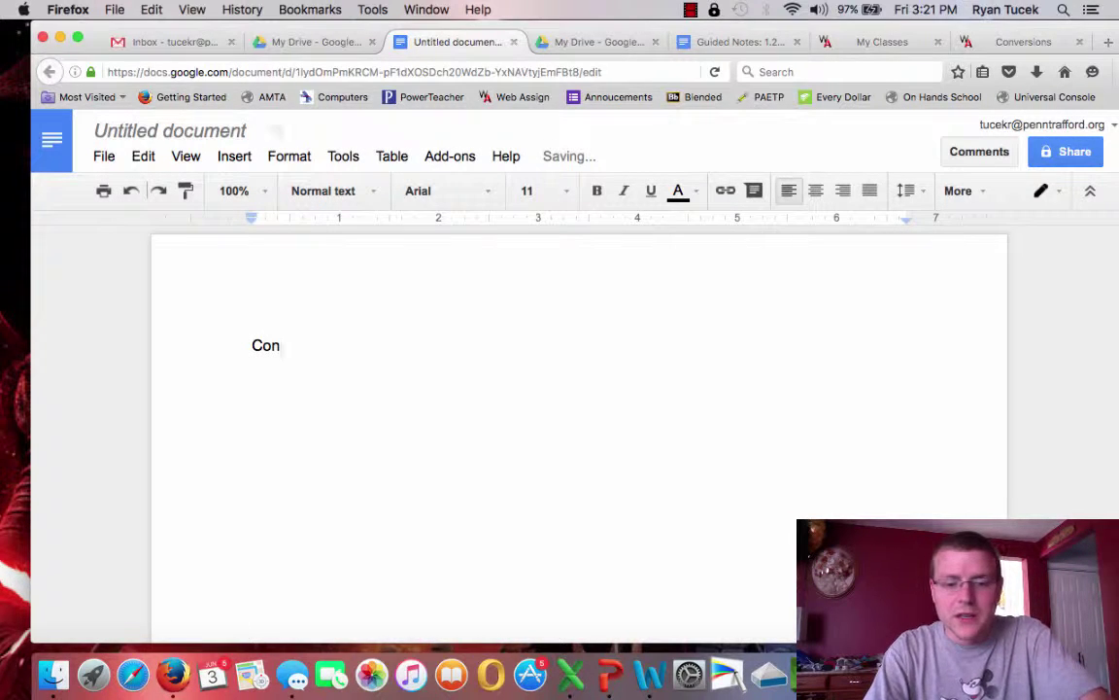
pyautogui.write('version Ho')
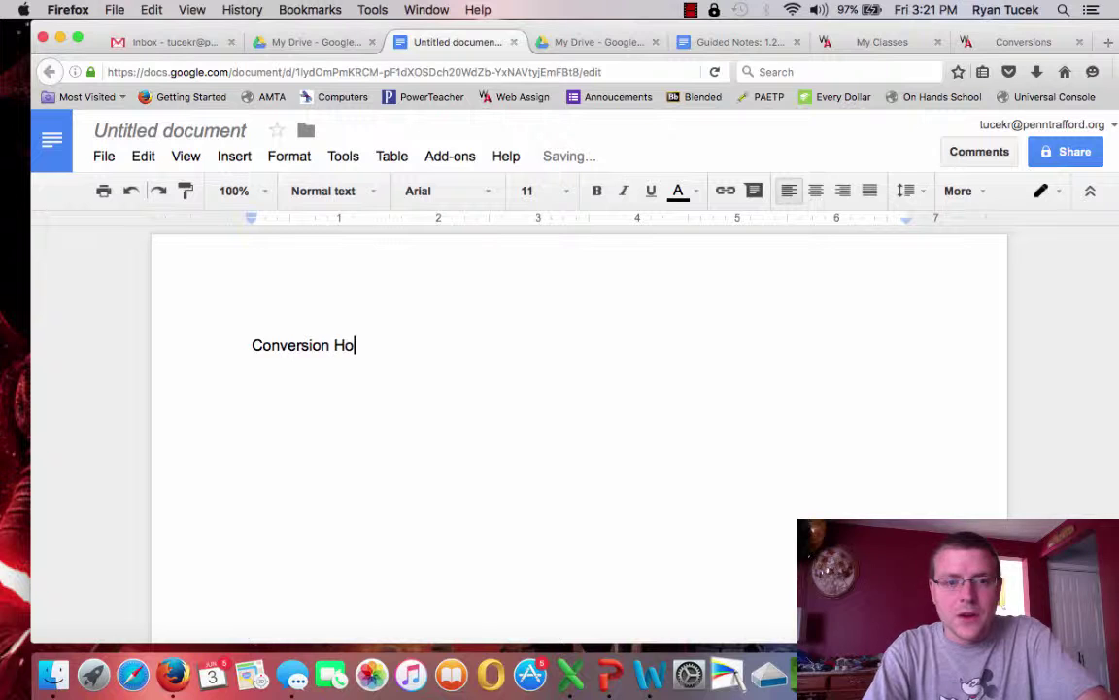
pyautogui.write('mework')
pyautogui.press('Return')
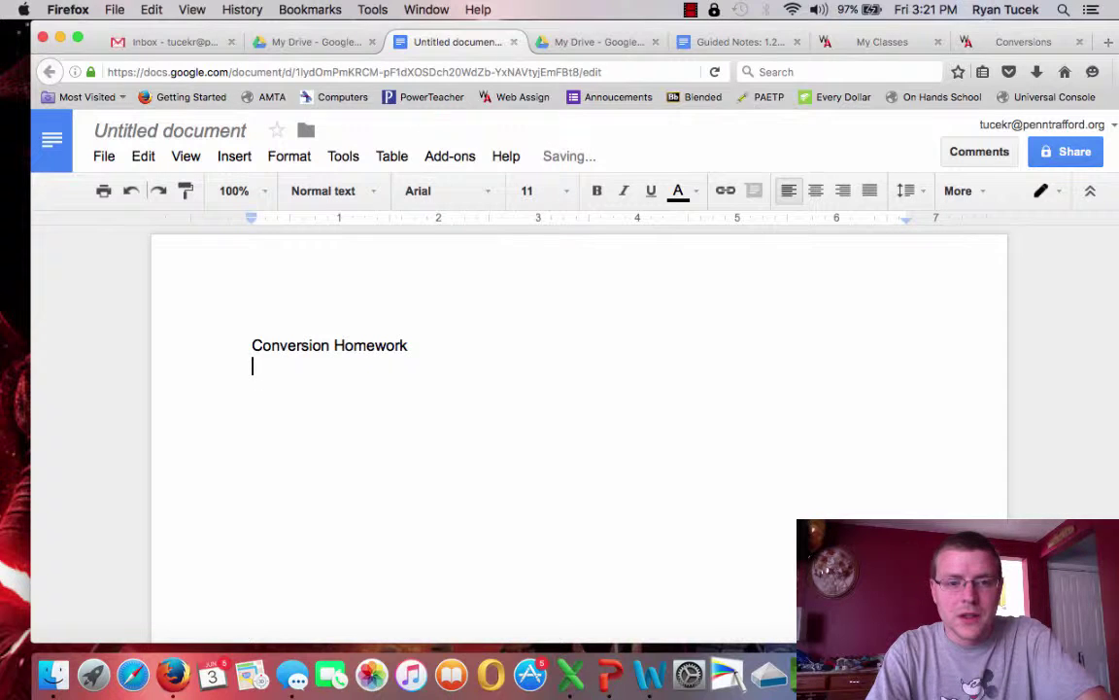
pyautogui.press('Up')
pyautogui.press('Return')
pyautogui.press('Return')
pyautogui.press('Up')
pyautogui.press('Up')
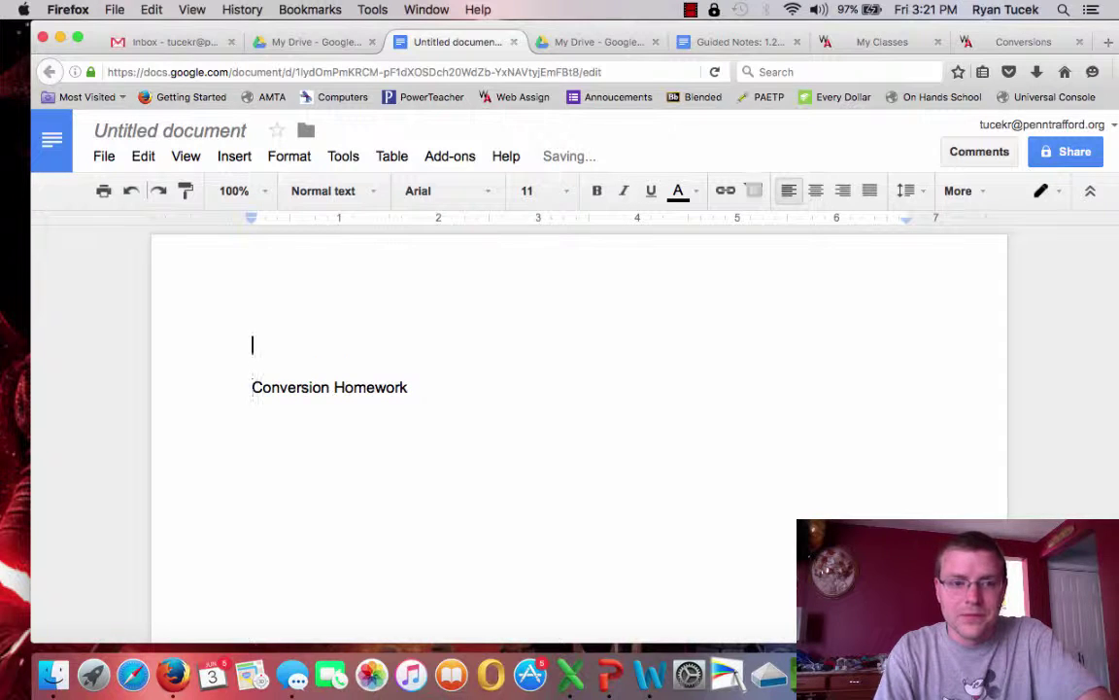
pyautogui.write('Name')
pyautogui.press('Return')
pyautogui.write('Da')
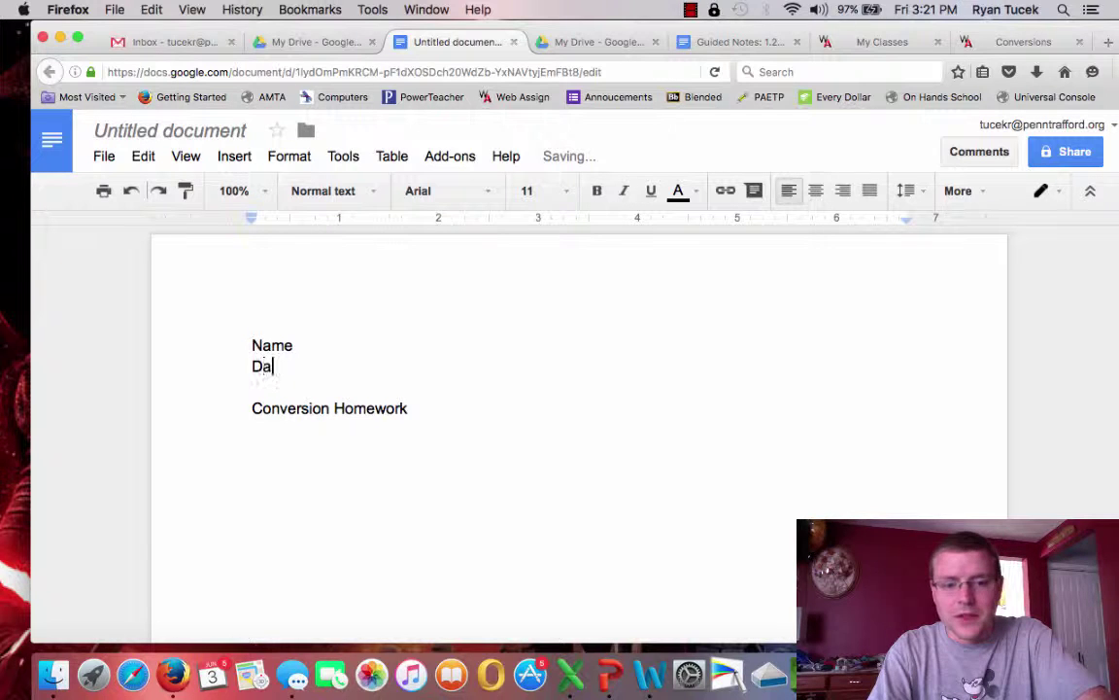
pyautogui.write('te')
pyautogui.press('Down')
pyautogui.press('BackSpace')
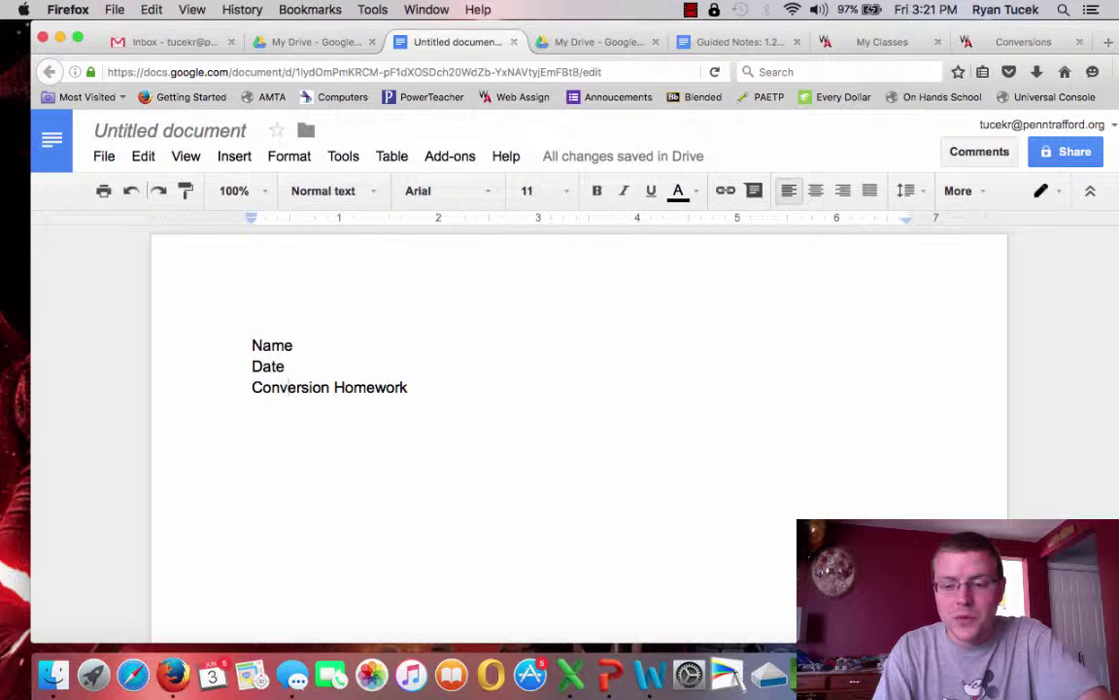
# - Add a line below the heading and start item '1)'
pyautogui.press('Down')
pyautogui.press('Return')
pyautogui.press('Return')
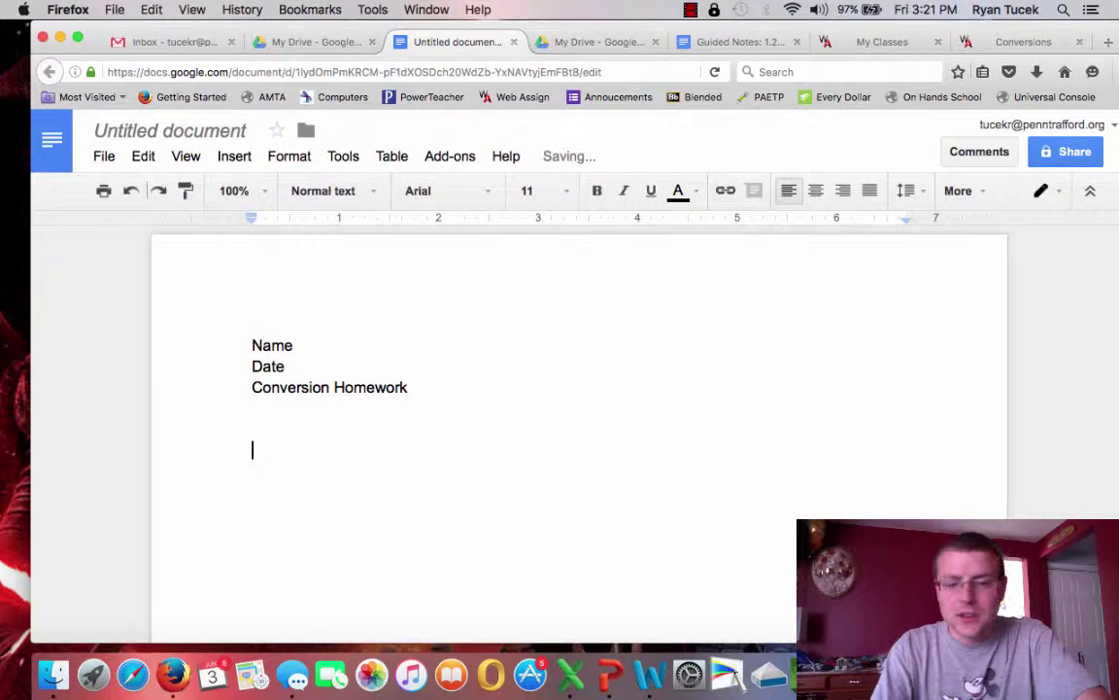
pyautogui.write('1)')
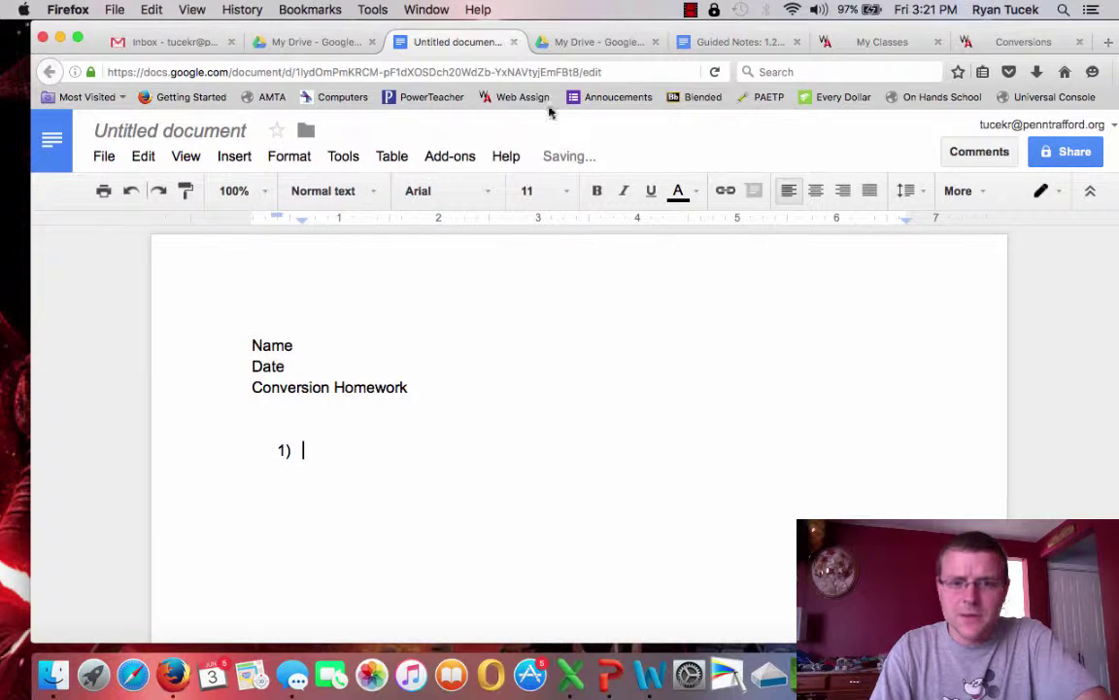
# - Copy WebAssign question 1, the supersonic plane speed-of-sound question, and paste it after '1)'
pyautogui.click(967, 43)
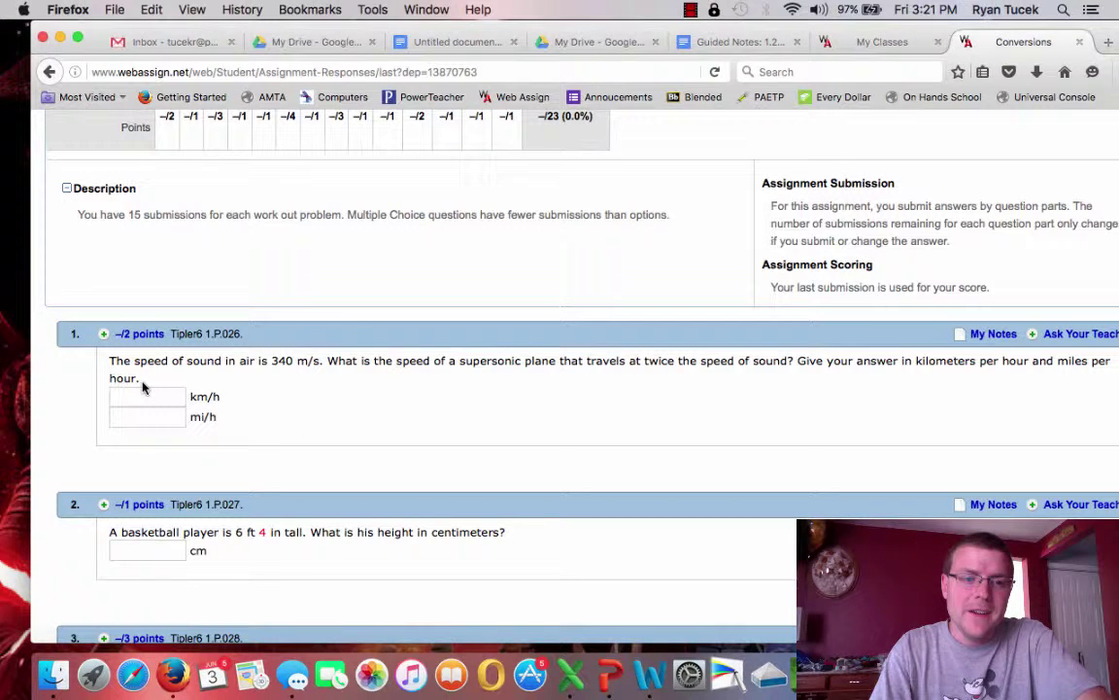
pyautogui.moveTo(141, 385); pyautogui.dragTo(107, 367)
pyautogui.press('super+c')
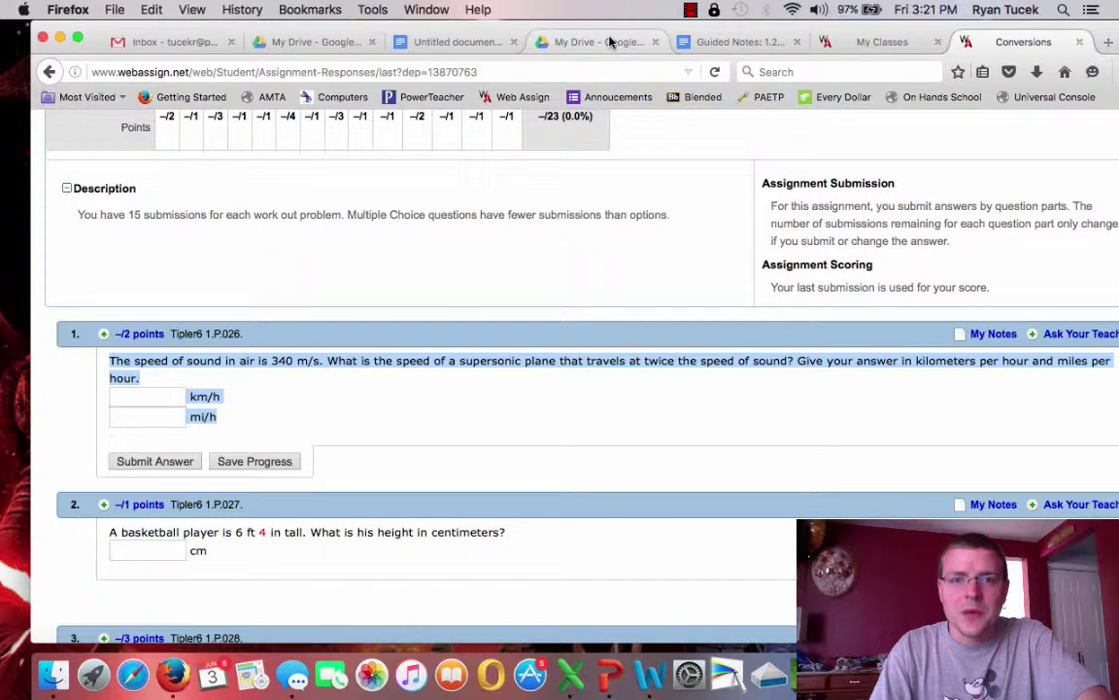
pyautogui.click(425, 48)
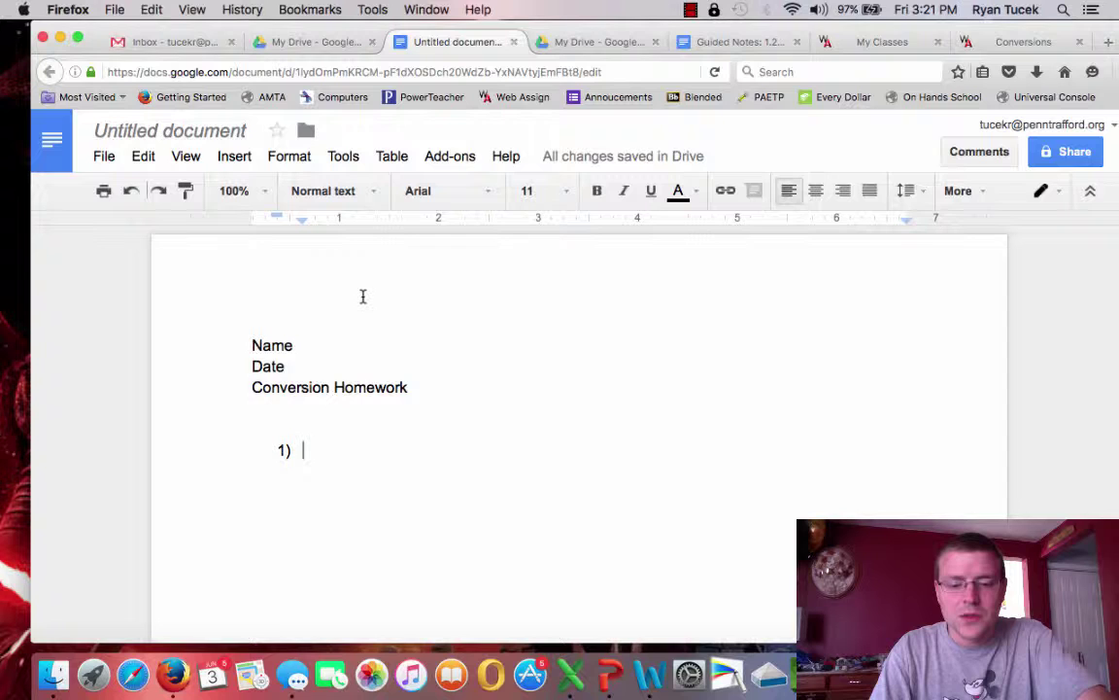
pyautogui.press('super+v')
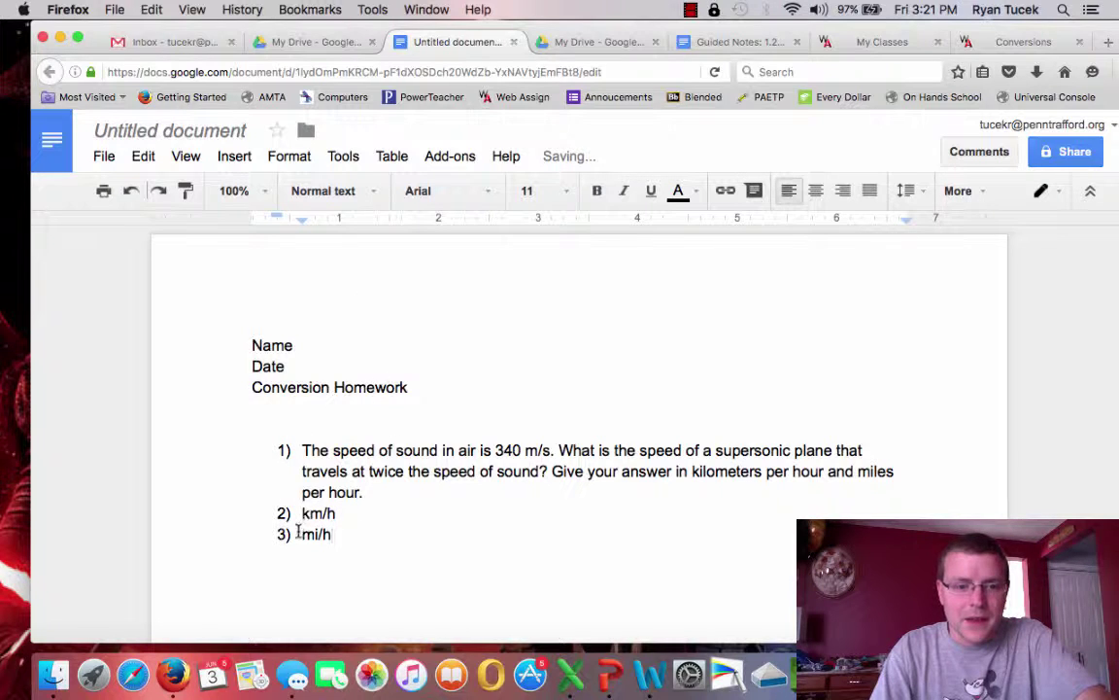
# - Join the pasted km/h and mi/h unit lines onto question 1, then leave blank work space below
pyautogui.click(298, 532)
pyautogui.press('BackSpace')
pyautogui.press('BackSpace')
pyautogui.press('BackSpace')
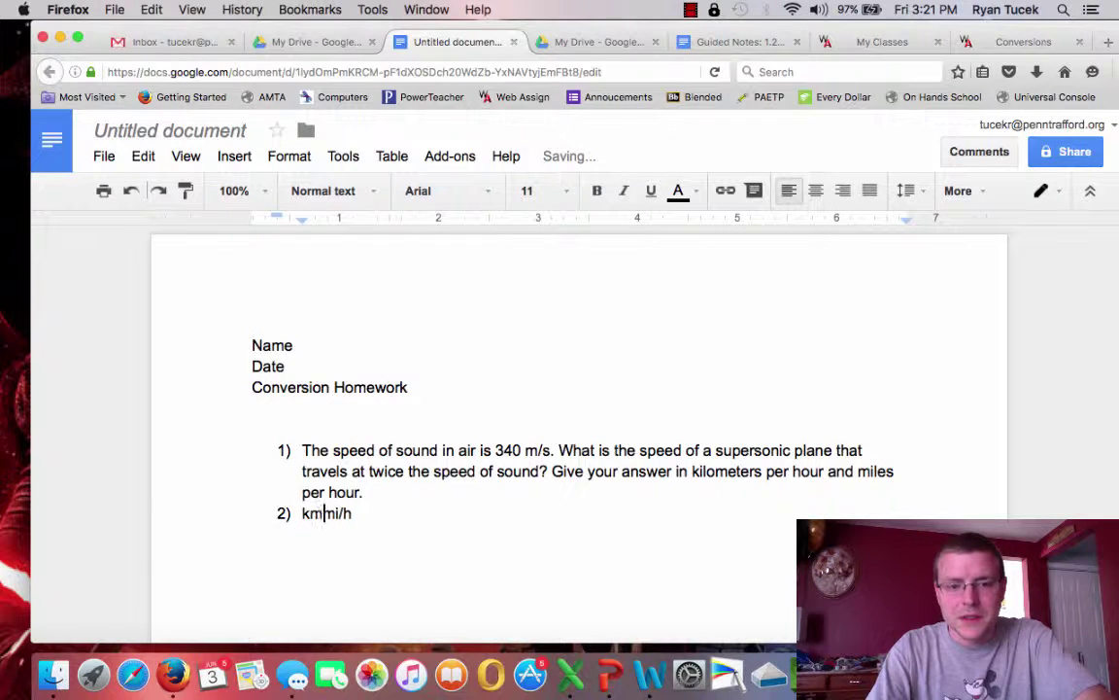
pyautogui.press('BackSpace')
pyautogui.press('BackSpace')
pyautogui.press('BackSpace')
pyautogui.press('BackSpace')
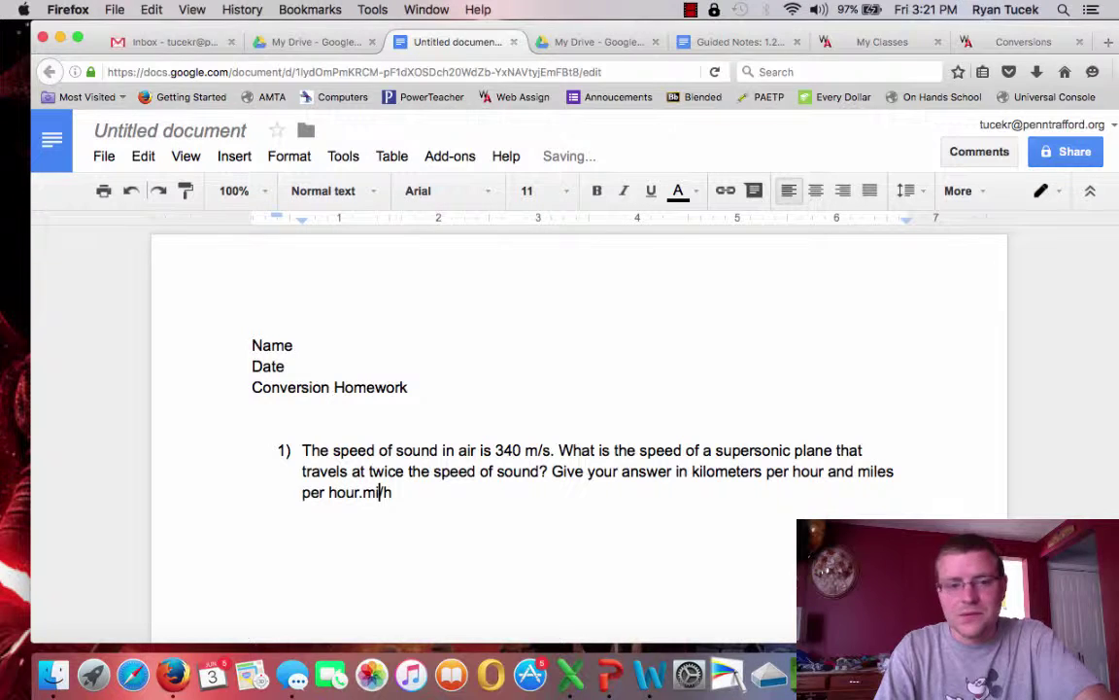
pyautogui.press('BackSpace')
pyautogui.press('BackSpace')
pyautogui.press('BackSpace')
pyautogui.press('BackSpace')
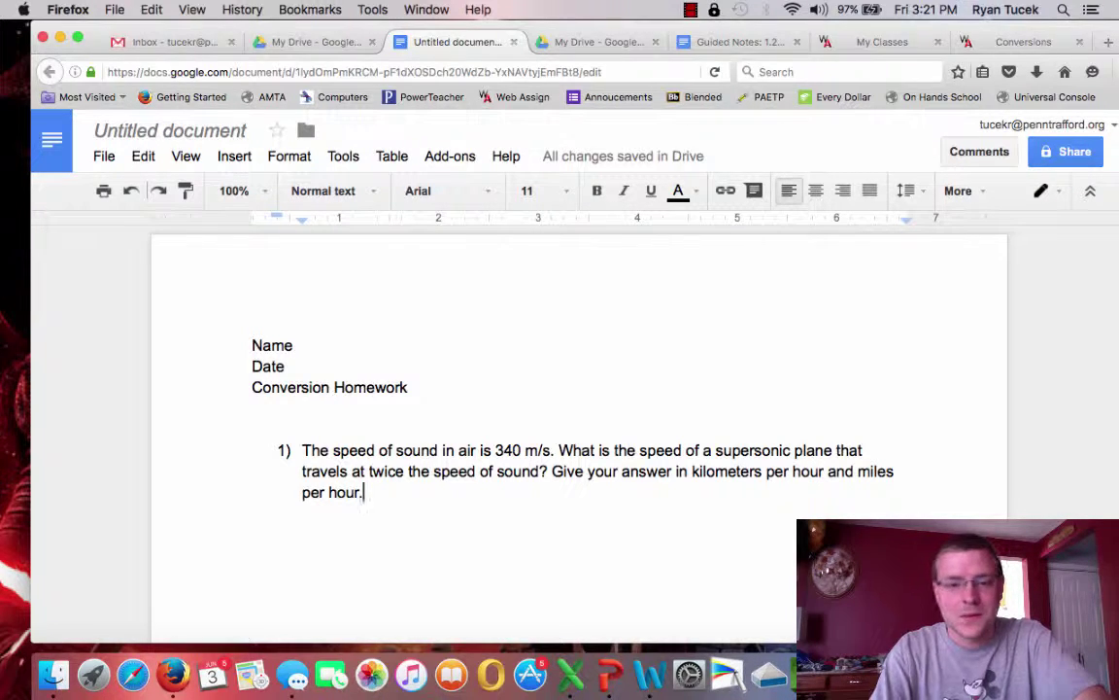
pyautogui.press('Return')
pyautogui.press('Return')
pyautogui.press('Return')
pyautogui.press('Return')
pyautogui.press('Return')
pyautogui.press('Return')
pyautogui.press('Return')
pyautogui.press('Return')
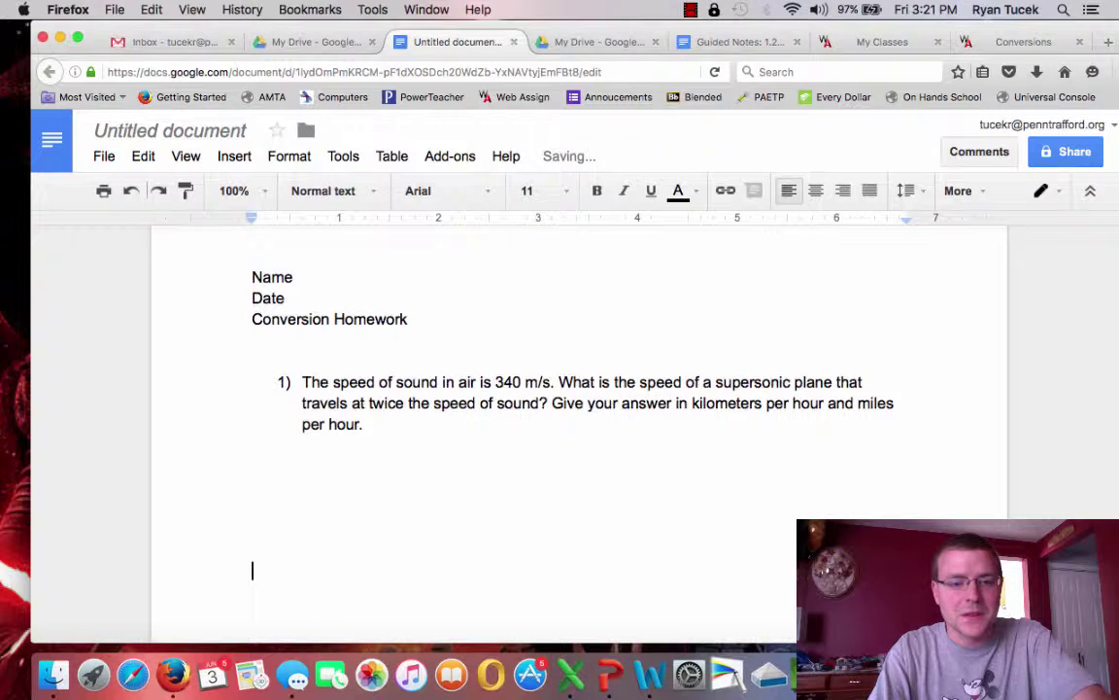
pyautogui.press('Return')
# - Start item '2)' and paste the basketball player height-in-centimeters question from WebAssign after it
pyautogui.write('2)')
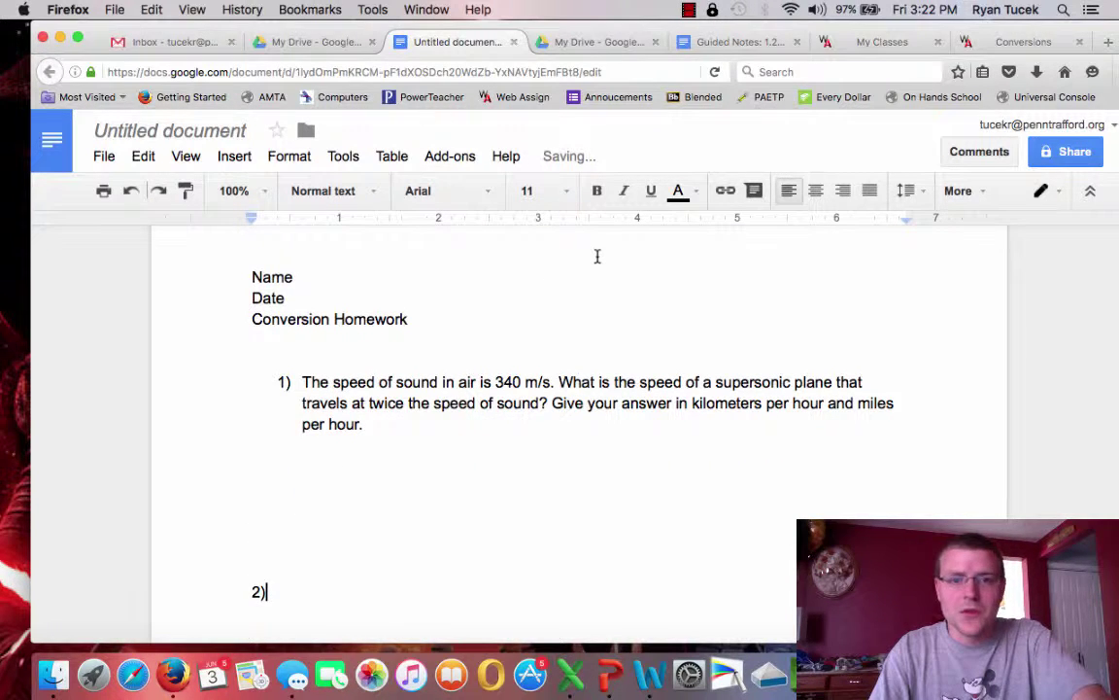
pyautogui.click(996, 42)
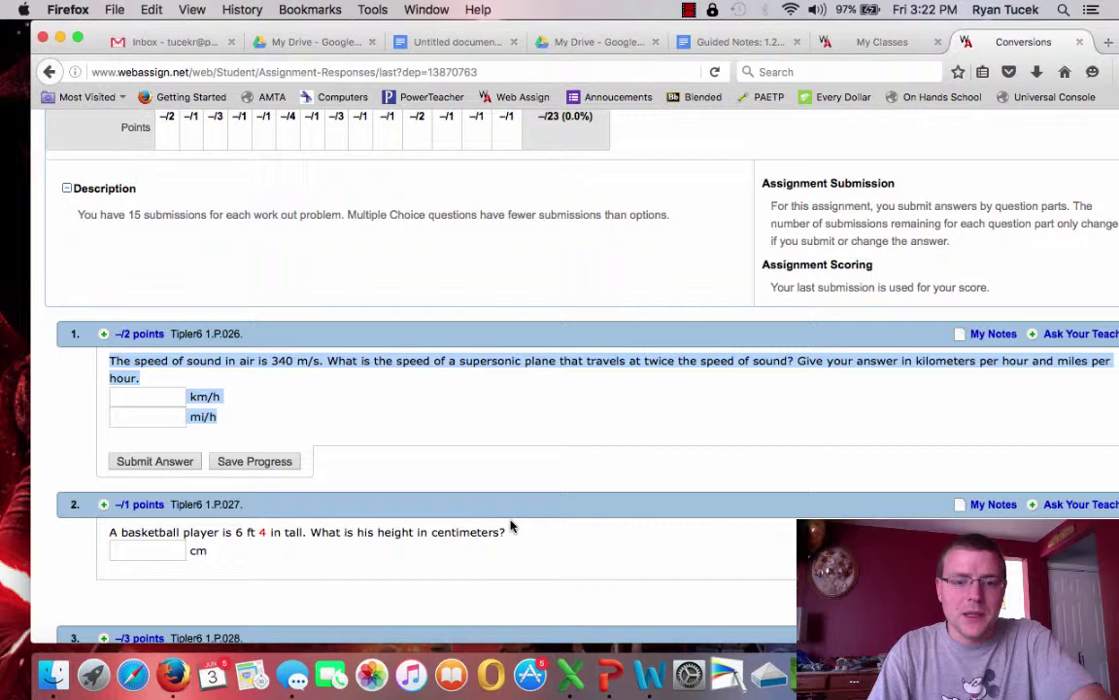
pyautogui.moveTo(507, 532); pyautogui.dragTo(110, 529)
pyautogui.press('super+c')
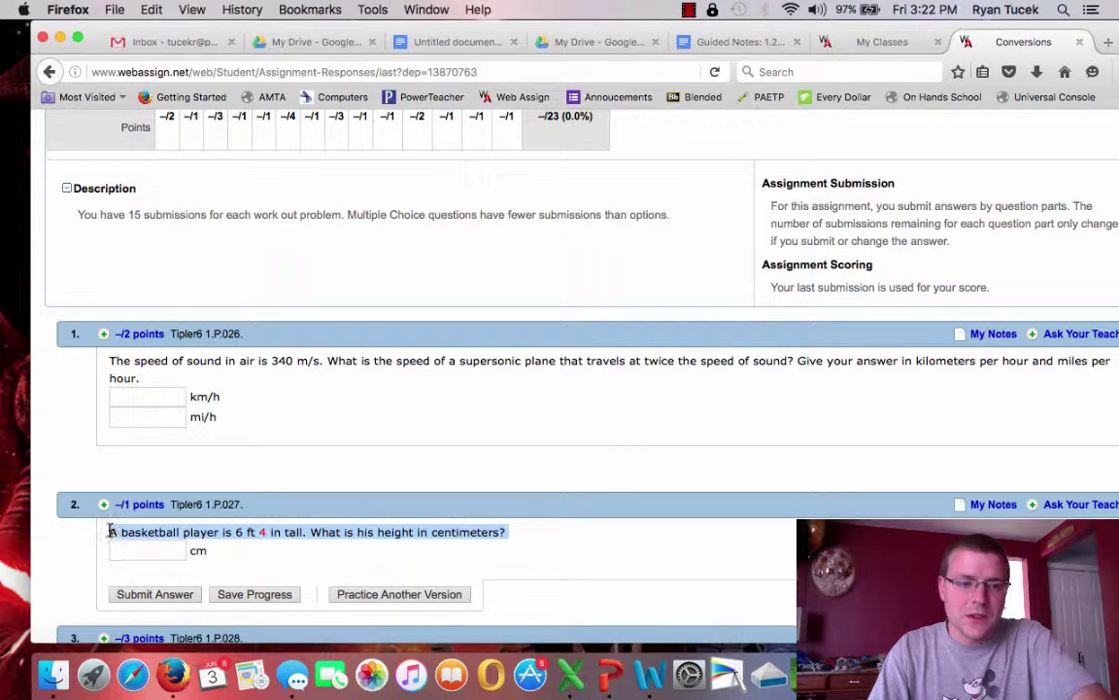
pyautogui.click(408, 43)
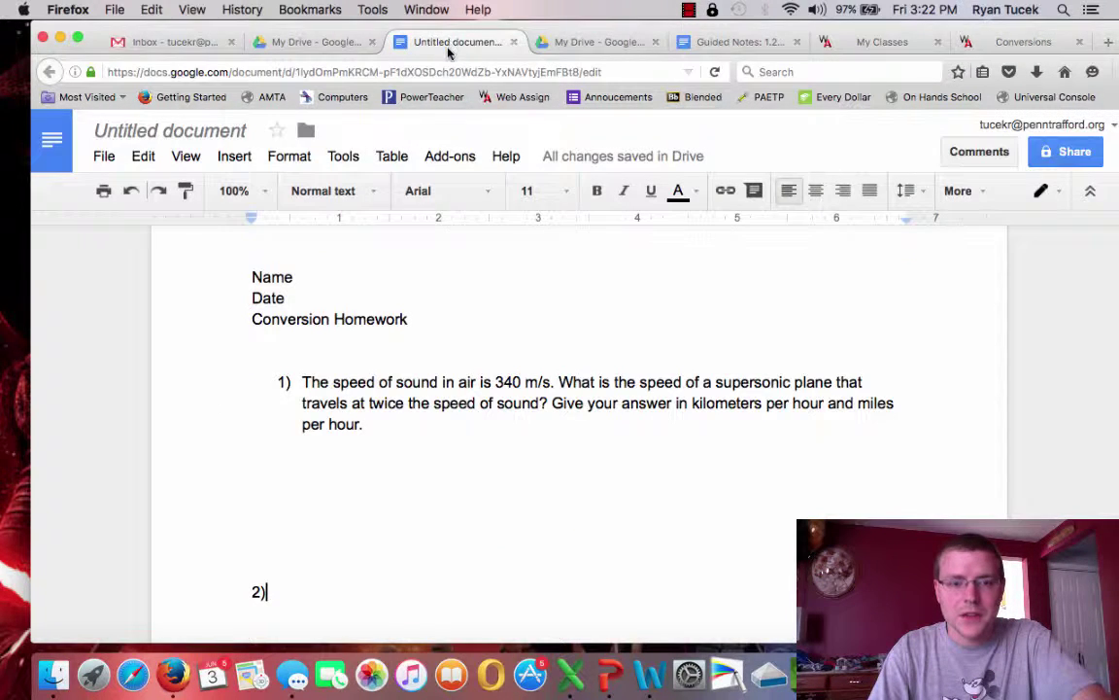
pyautogui.press('super+v')
# - Leave blank work space below question 2 and begin the '3' label
pyautogui.press('Return')
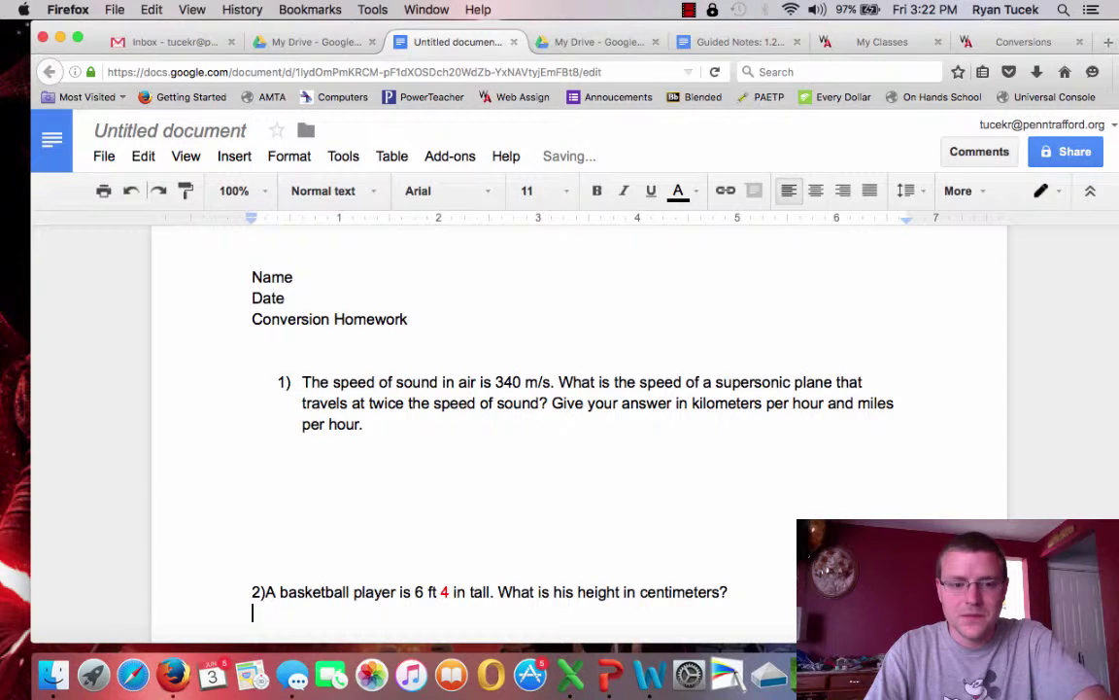
pyautogui.press('Return')
pyautogui.press('Return')
pyautogui.press('Return')
pyautogui.press('Return')
pyautogui.press('Return')
pyautogui.write('3)')
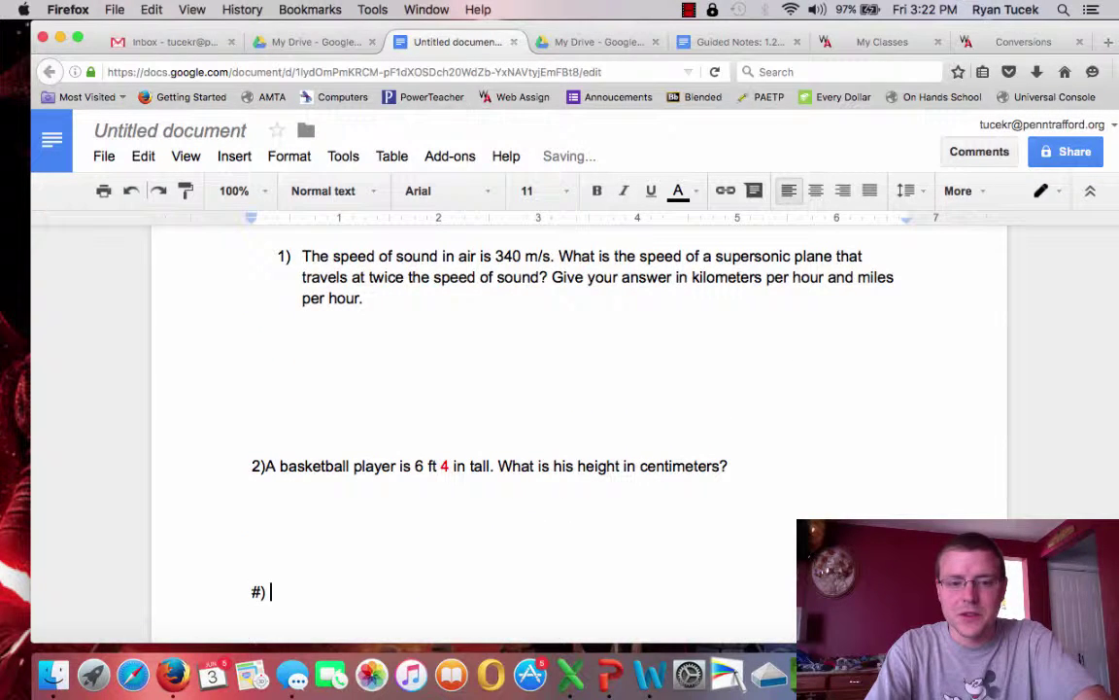
pyautogui.press('BackSpace')
pyautogui.write('3')
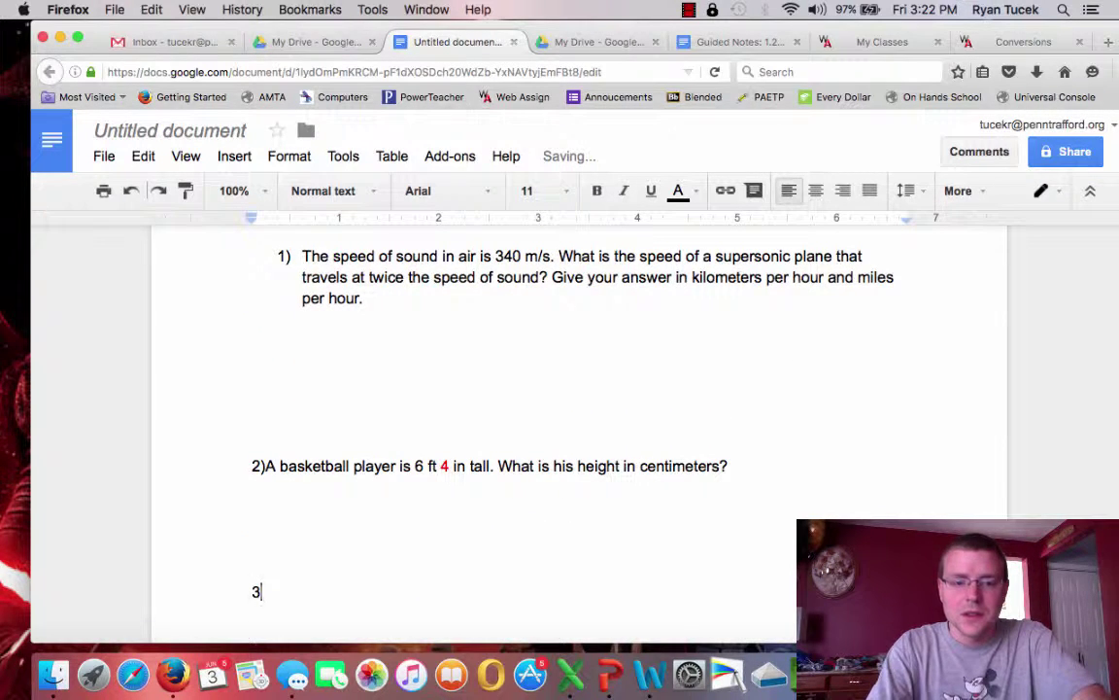
# - Complete the '3)' label and paste question 3 with parts (a) 37 km/h, (b) 66 cm, (c) 79 yd after it
pyautogui.write(')')
pyautogui.click(1045, 41)
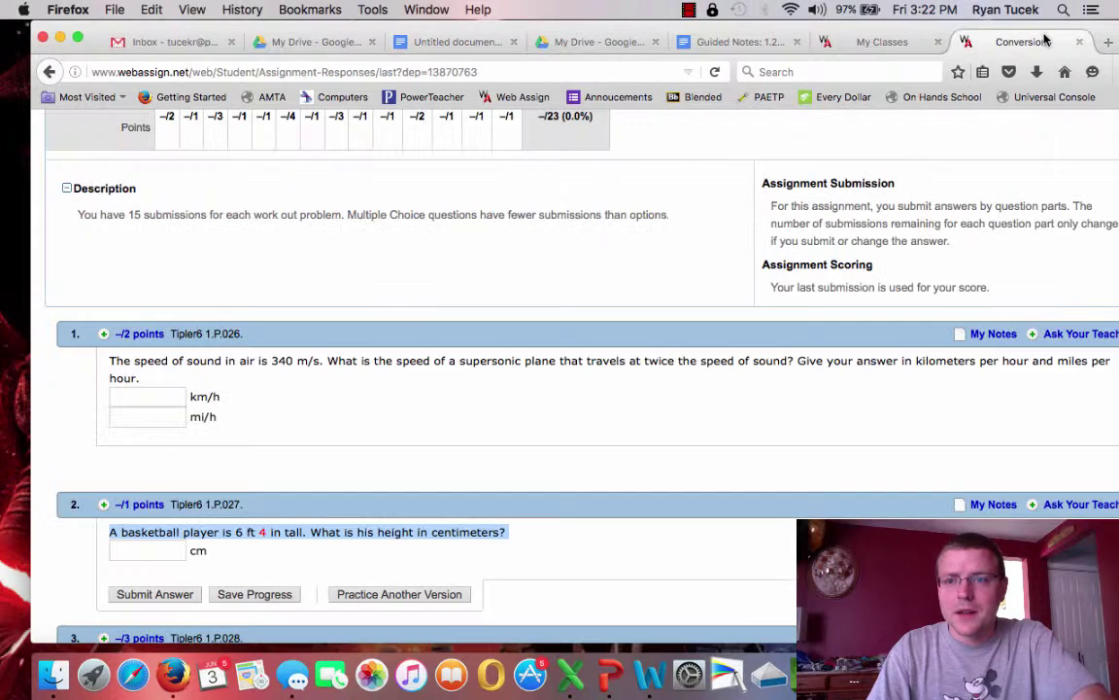
pyautogui.scroll(-10, 450, 283)
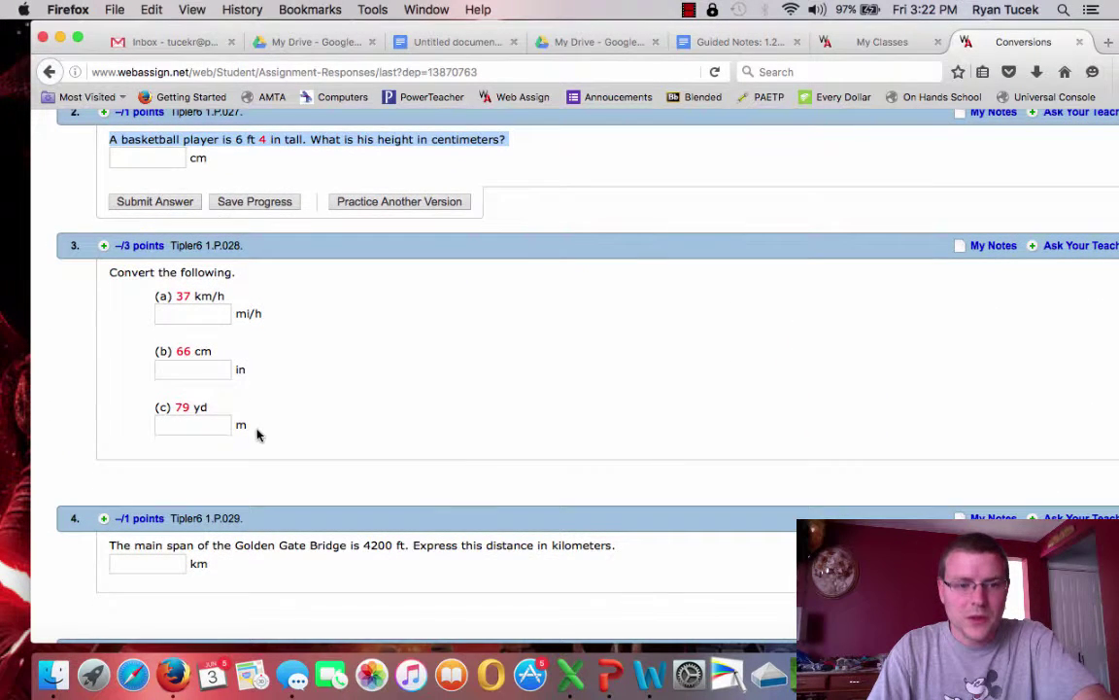
pyautogui.moveTo(258, 434); pyautogui.dragTo(107, 279)
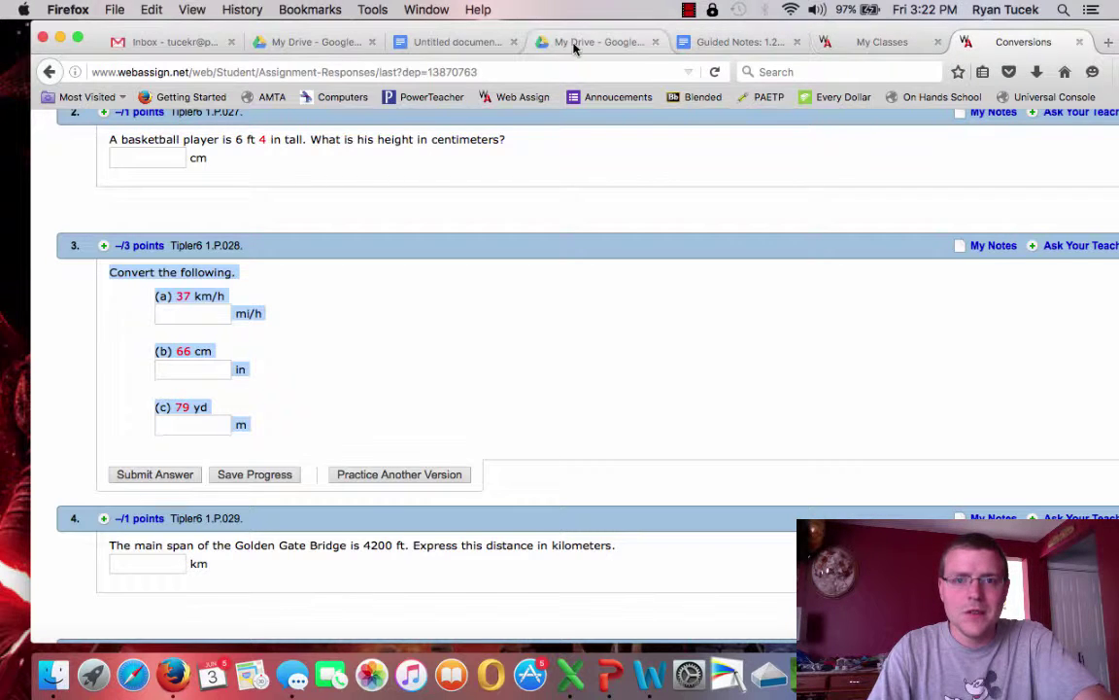
pyautogui.click(452, 42)
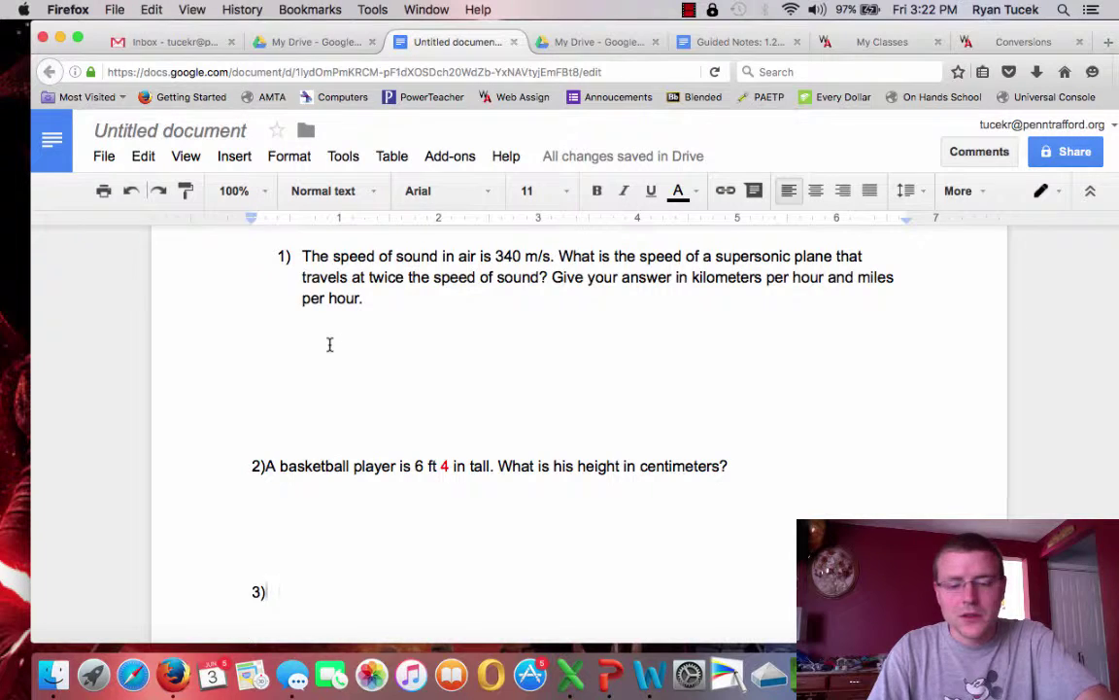
pyautogui.write('Convert the following. (a) 37 km/h mi/h  (b) 66 cm in  (c) 79 yd m')
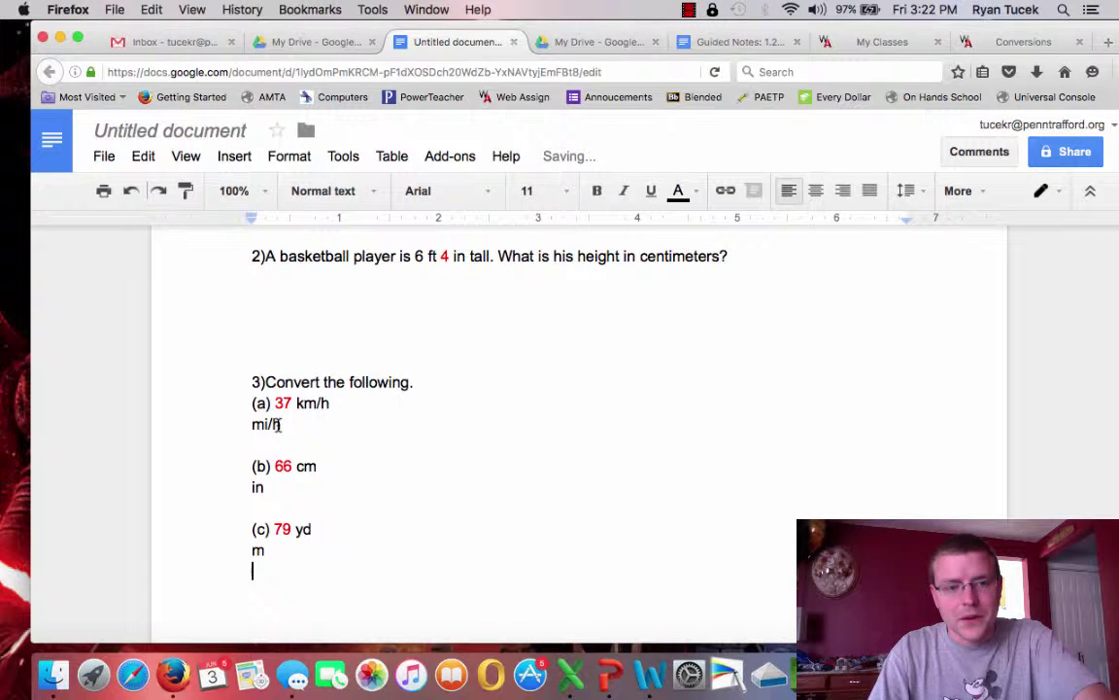
# - Delete the leftover mi/h and in unit labels under parts (a) and (b)
pyautogui.click(280, 424)
pyautogui.press('BackSpace')
pyautogui.press('BackSpace')
pyautogui.press('BackSpace')
pyautogui.press('BackSpace')
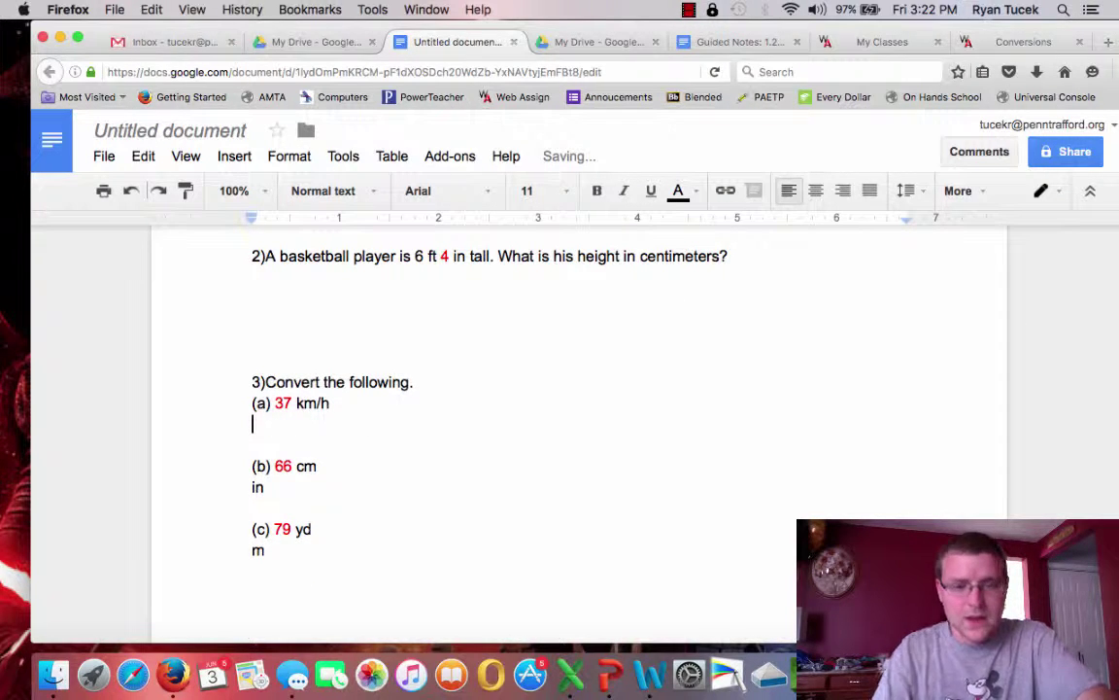
pyautogui.click(264, 486)
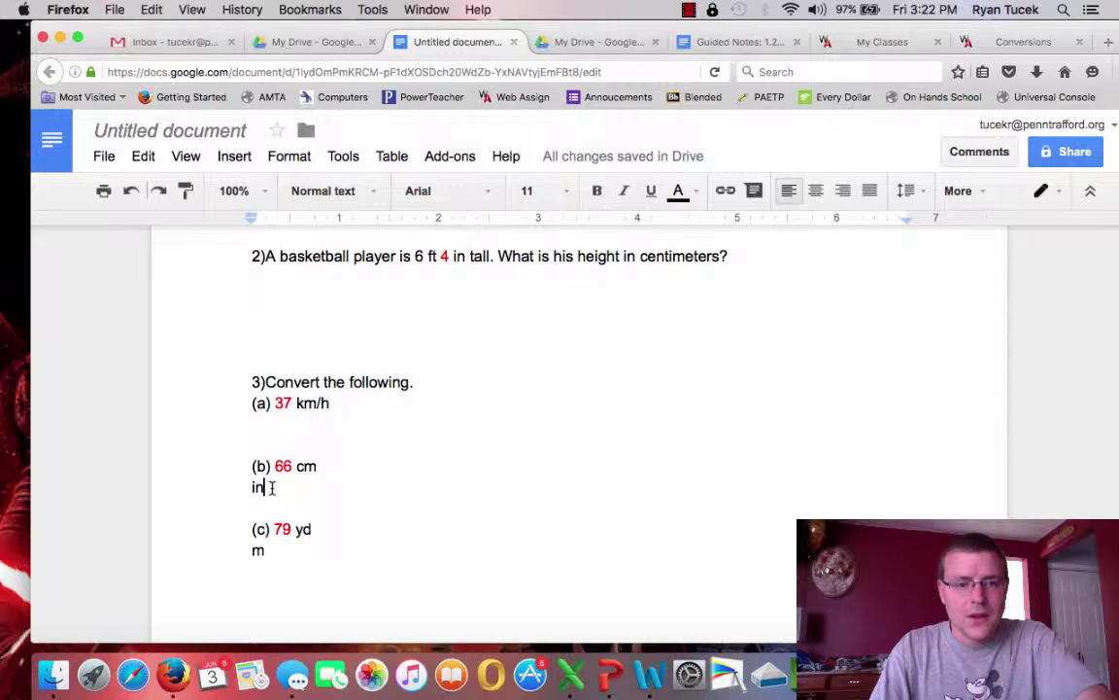
pyautogui.press('BackSpace')
pyautogui.press('BackSpace')
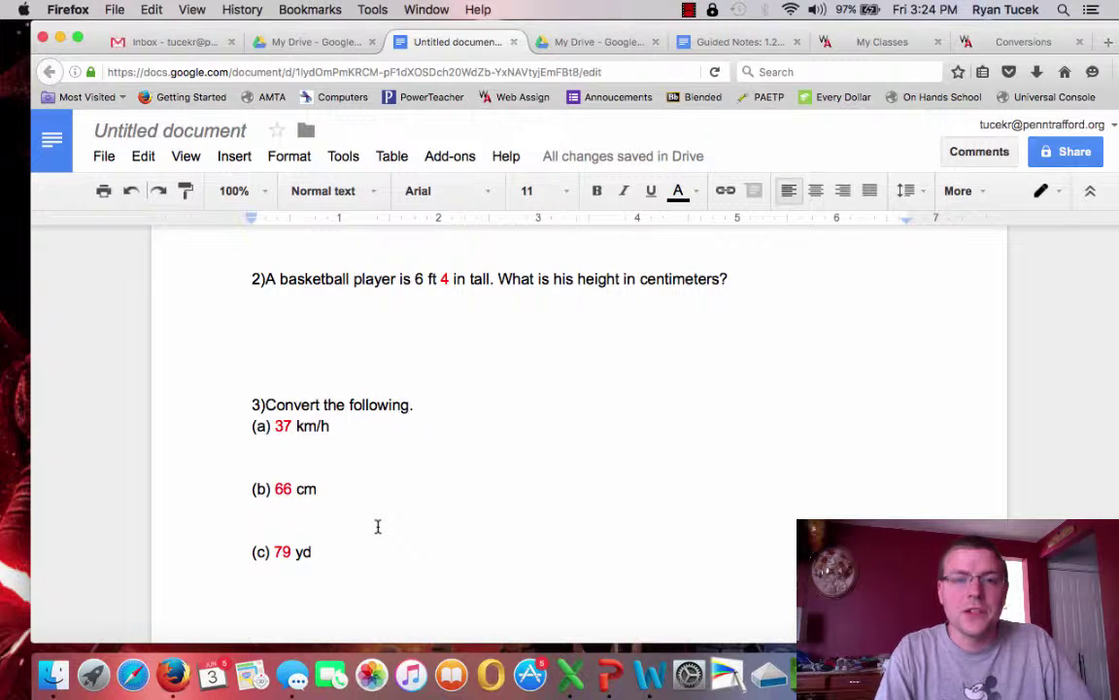
pyautogui.scroll(2, 378, 526)
pyautogui.scroll(4, 378, 525)
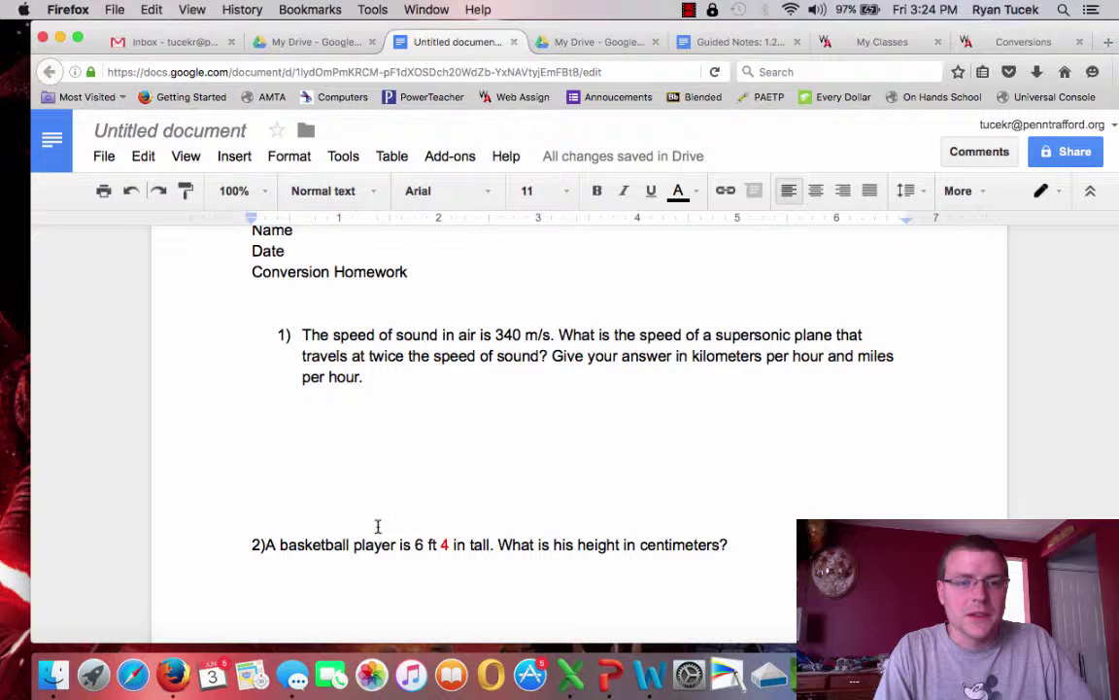
pyautogui.scroll(2, 370, 521)
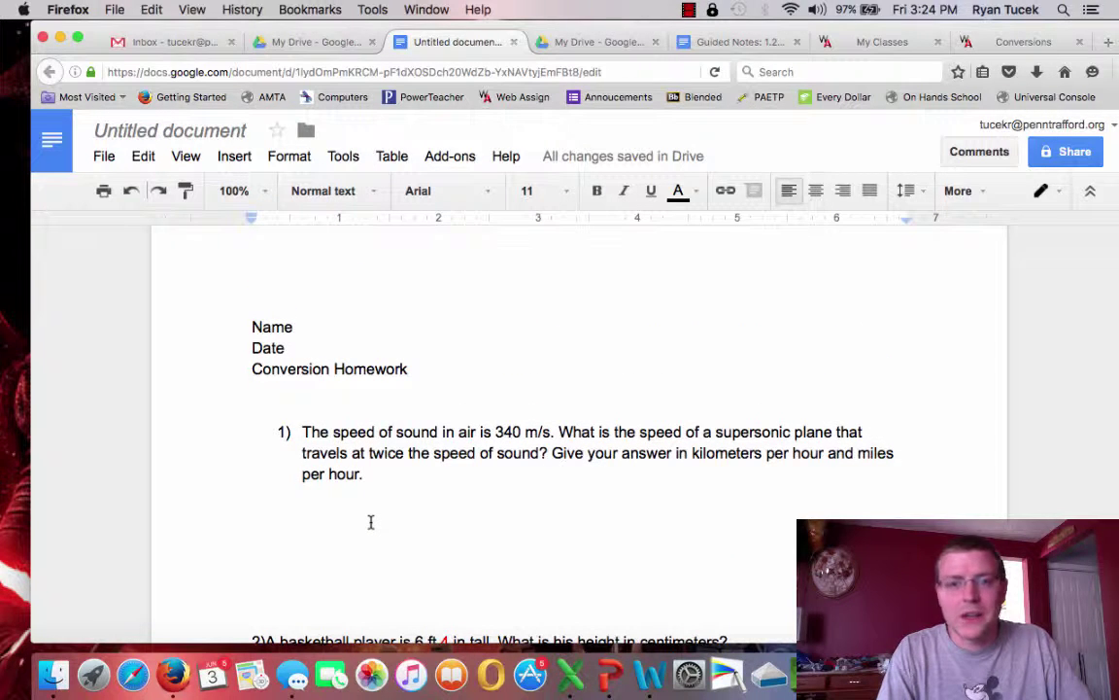